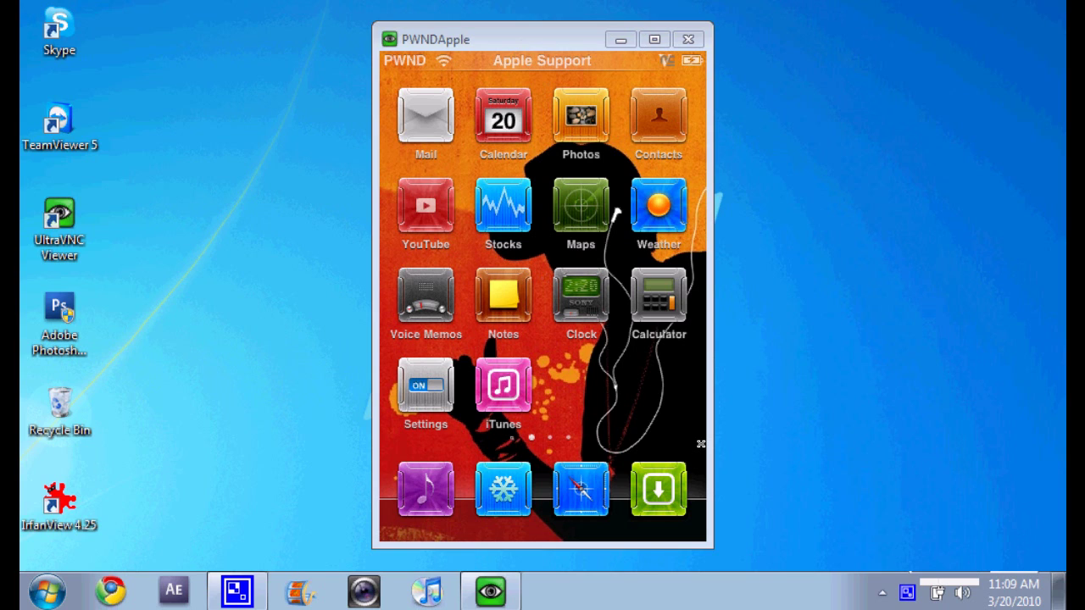
Go to the second home screen page of the iPod and open Cydia.
{"action": "left_click", "coordinate": [701, 444]}
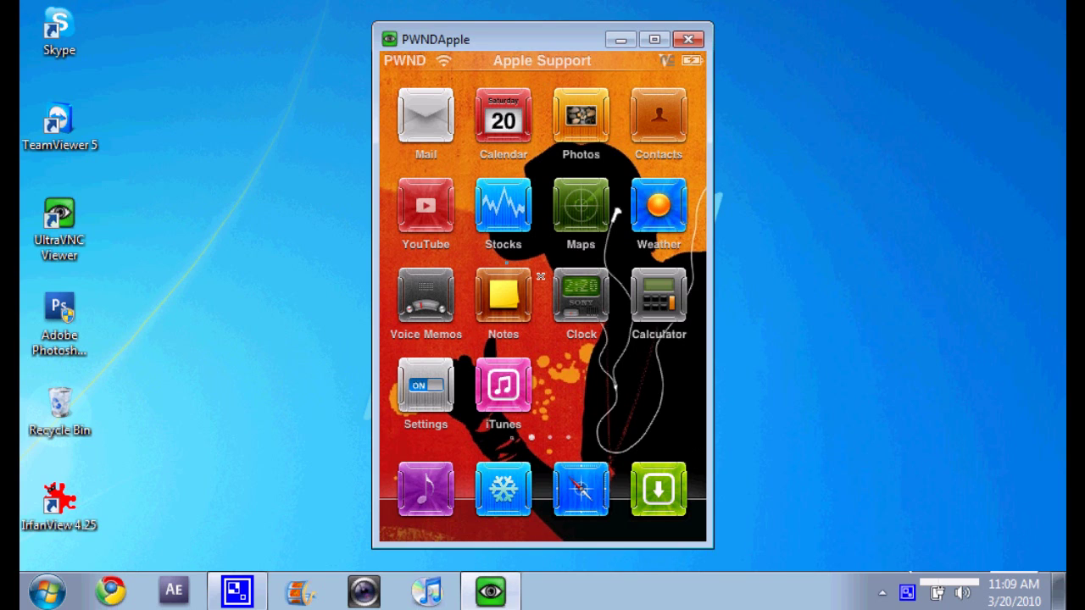
{"action": "left_click_drag", "start_coordinate": [540, 276], "coordinate": [505, 264]}
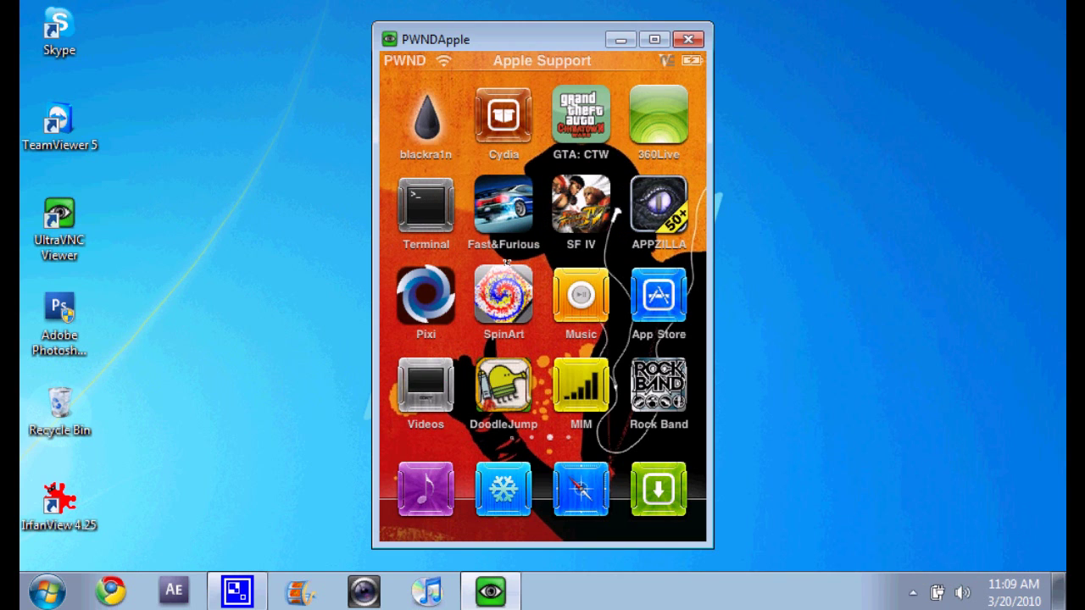
{"action": "left_click", "coordinate": [506, 264]}
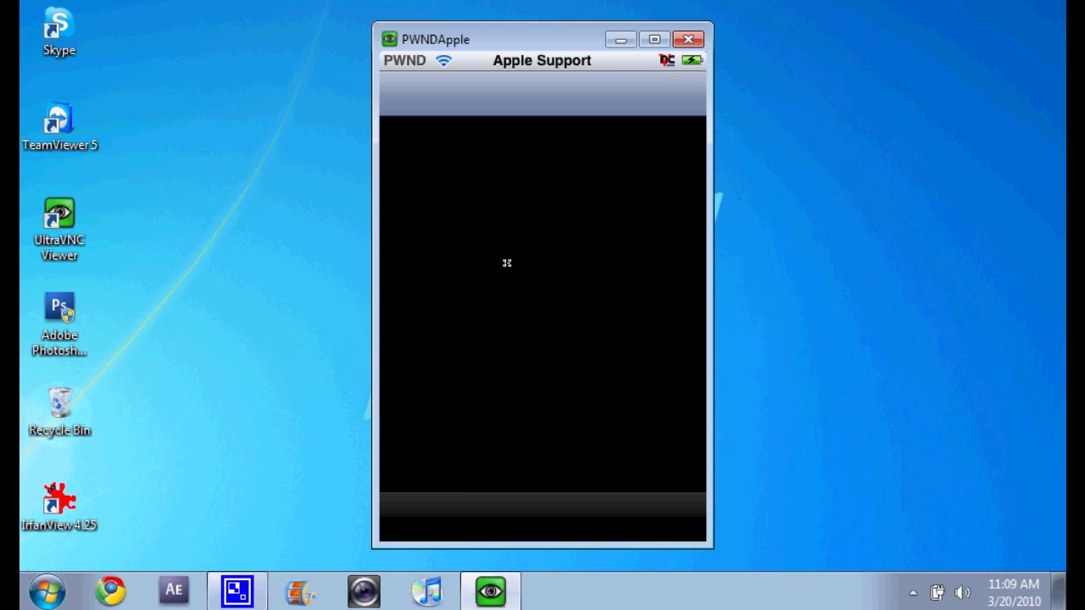
Stop the running screen recording.
{"action": "left_click", "coordinate": [913, 593]}
{"action": "right_click", "coordinate": [886, 500]}
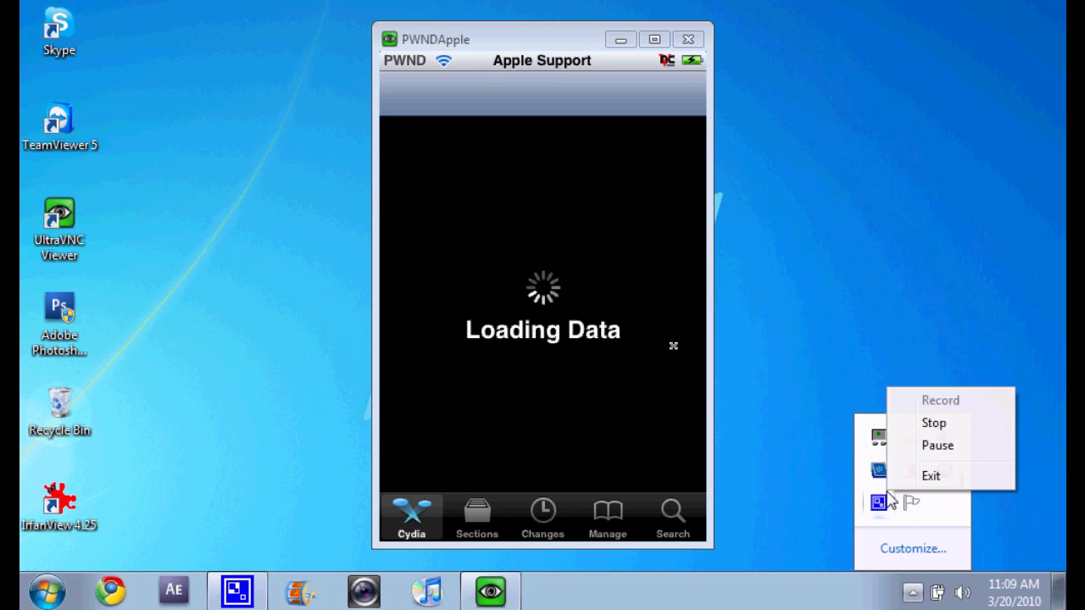
{"action": "left_click", "coordinate": [933, 426]}
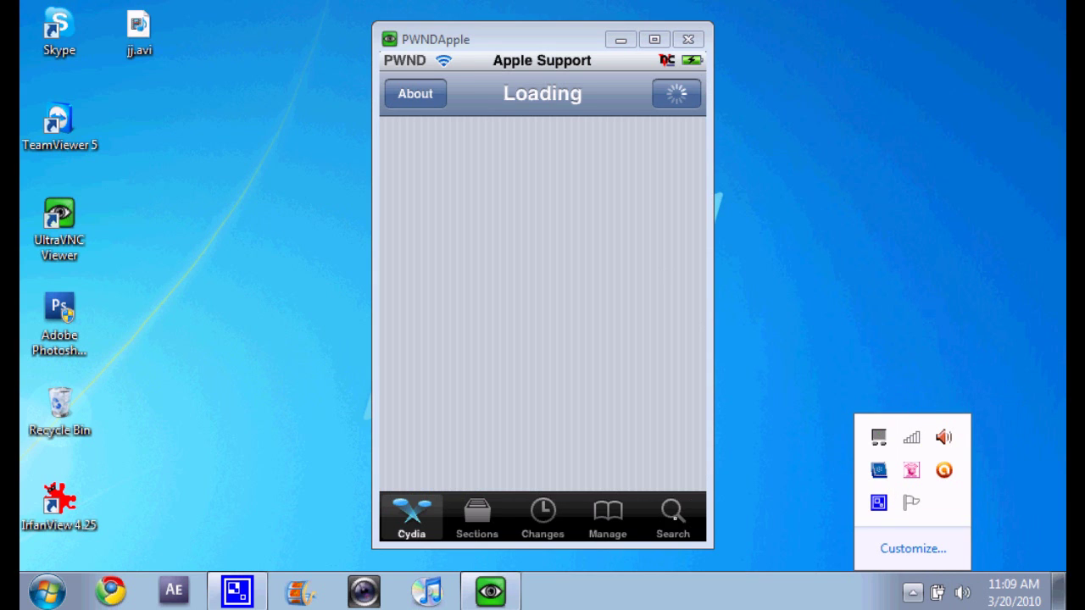
Close the recording's playback window and search the Cydia packages for "makeitmin".
{"action": "left_click", "coordinate": [673, 514]}
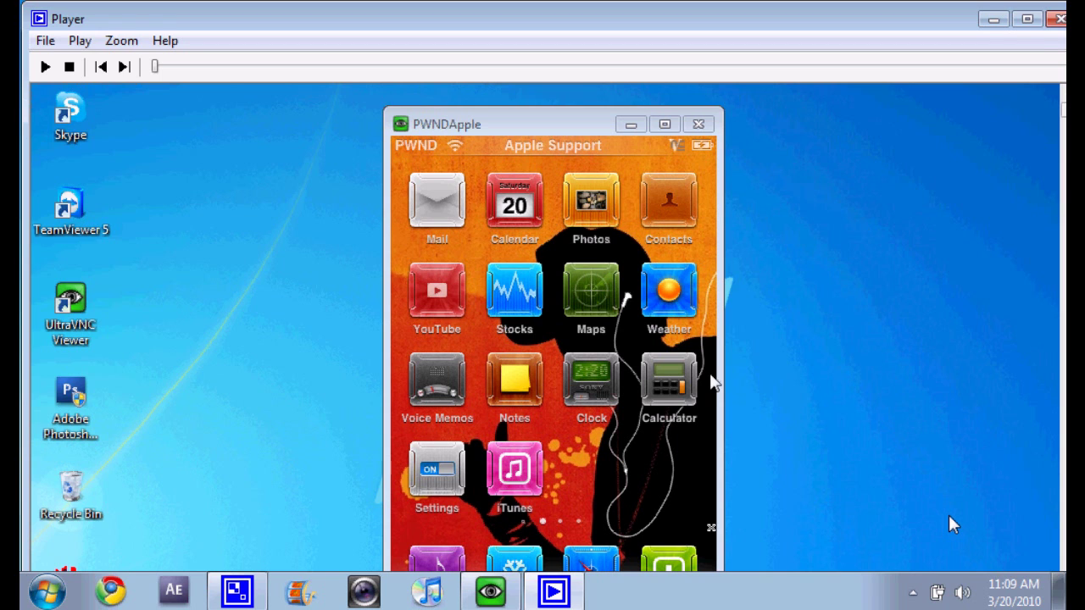
{"action": "left_click", "coordinate": [1057, 17]}
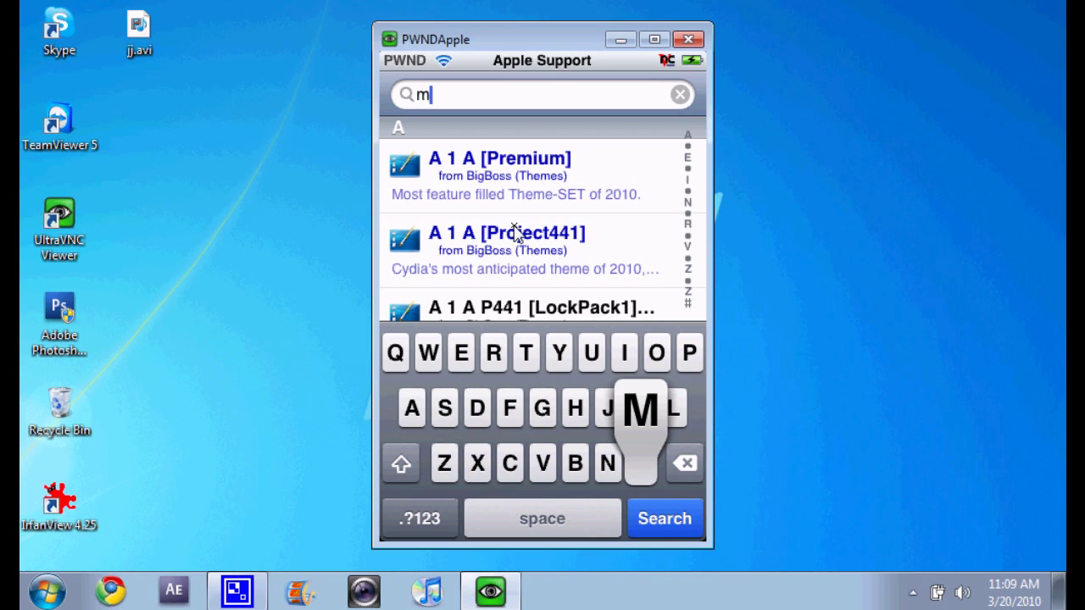
{"action": "type", "text": "ake"}
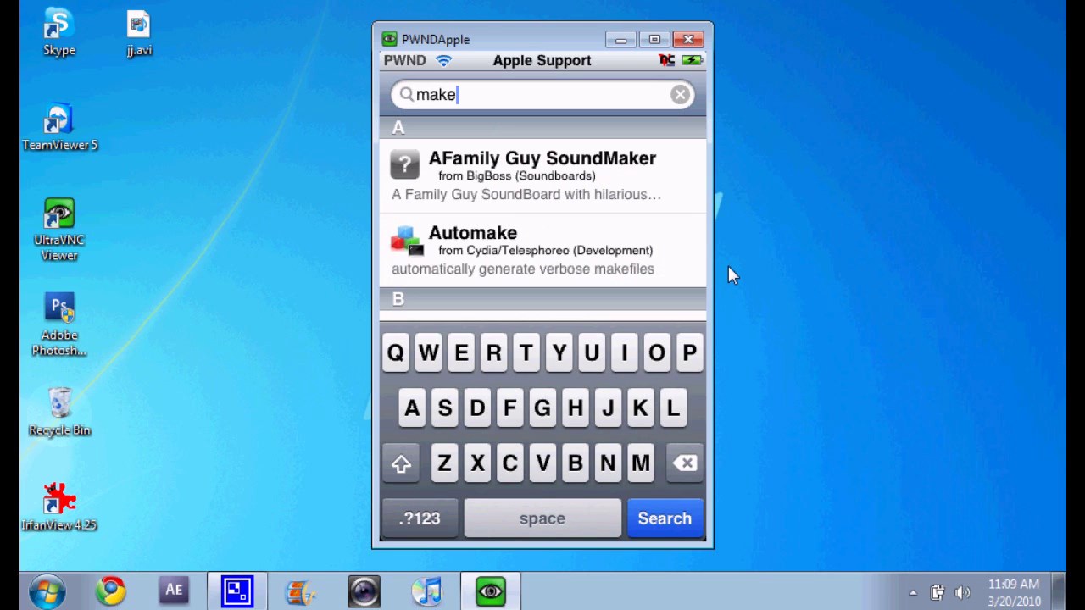
{"action": "type", "text": "i"}
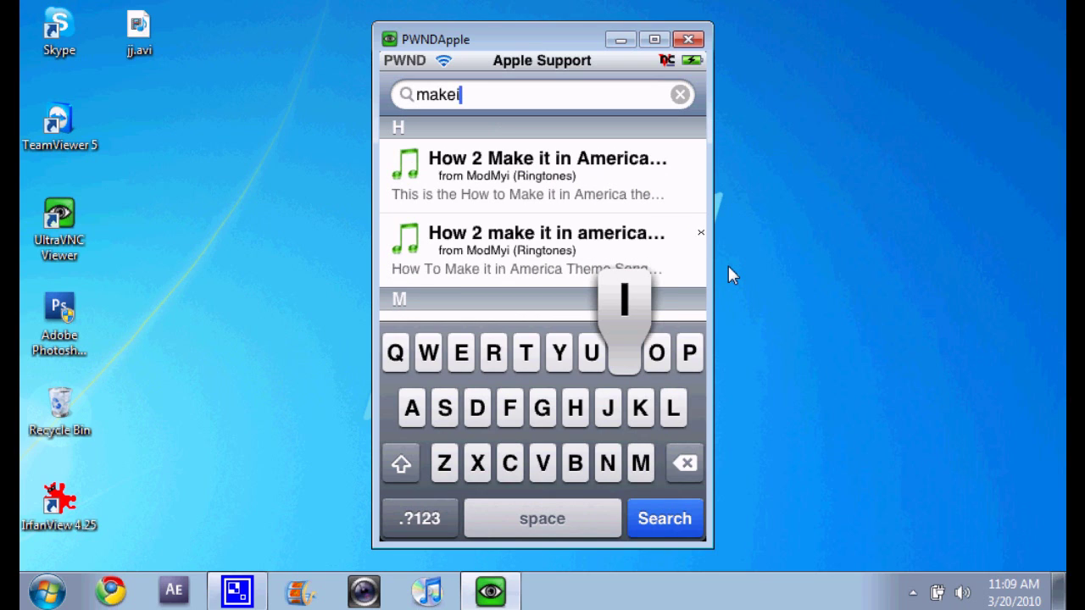
{"action": "type", "text": "t"}
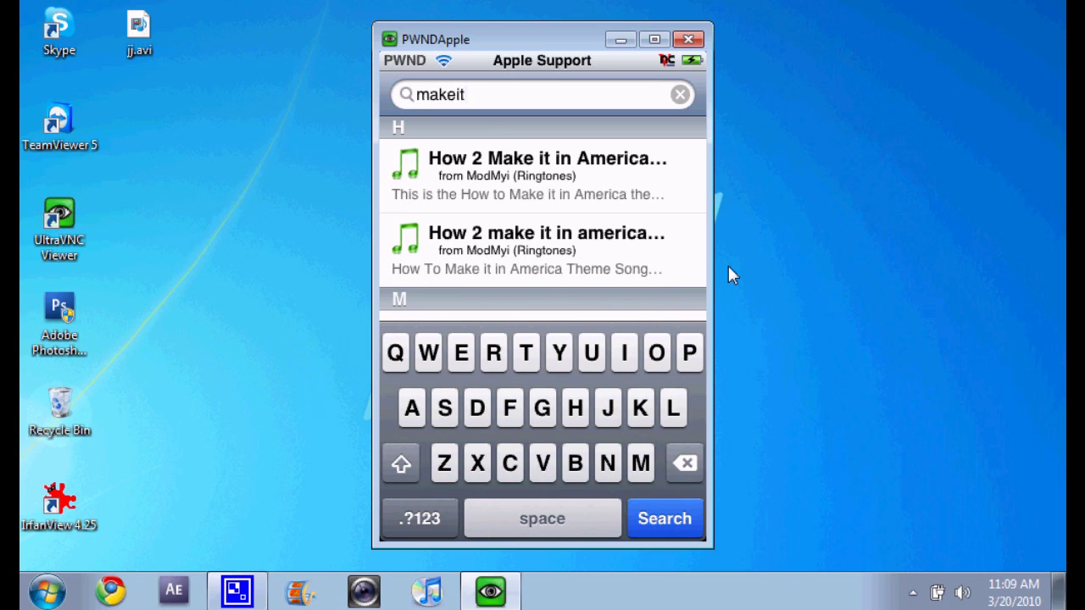
{"action": "type", "text": "m"}
{"action": "type", "text": "i"}
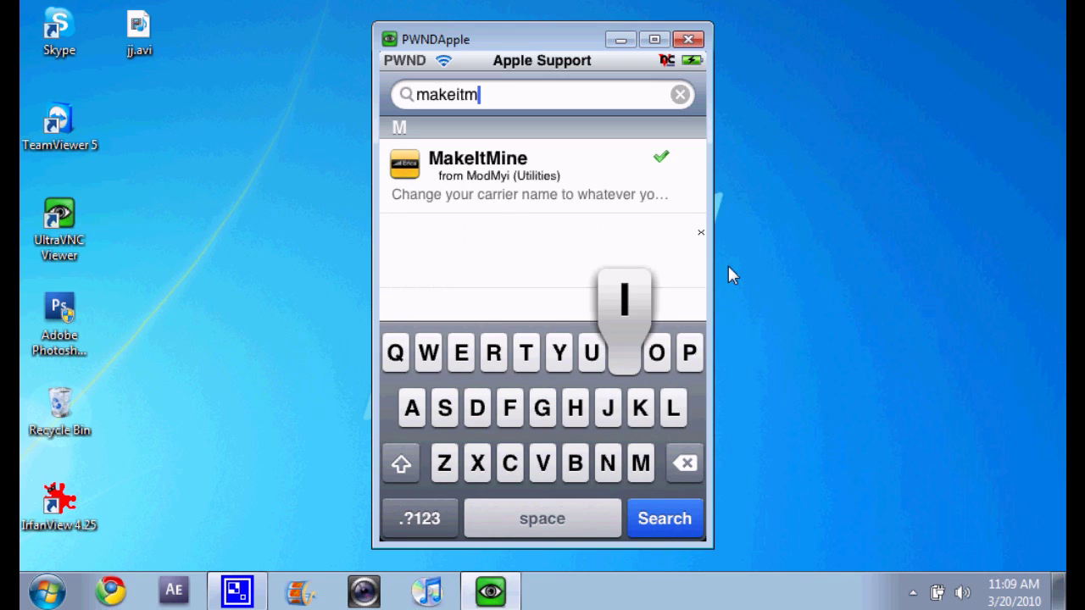
{"action": "type", "text": "n"}
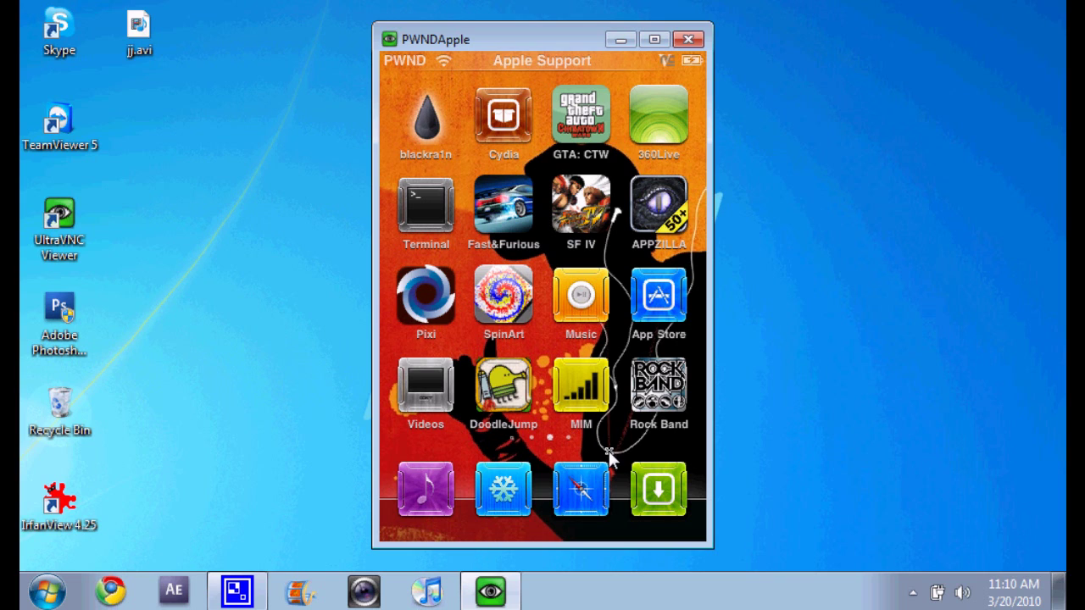
Open the MIM app and enter "Your ipod" as the carrier name.
{"action": "left_click", "coordinate": [627, 505]}
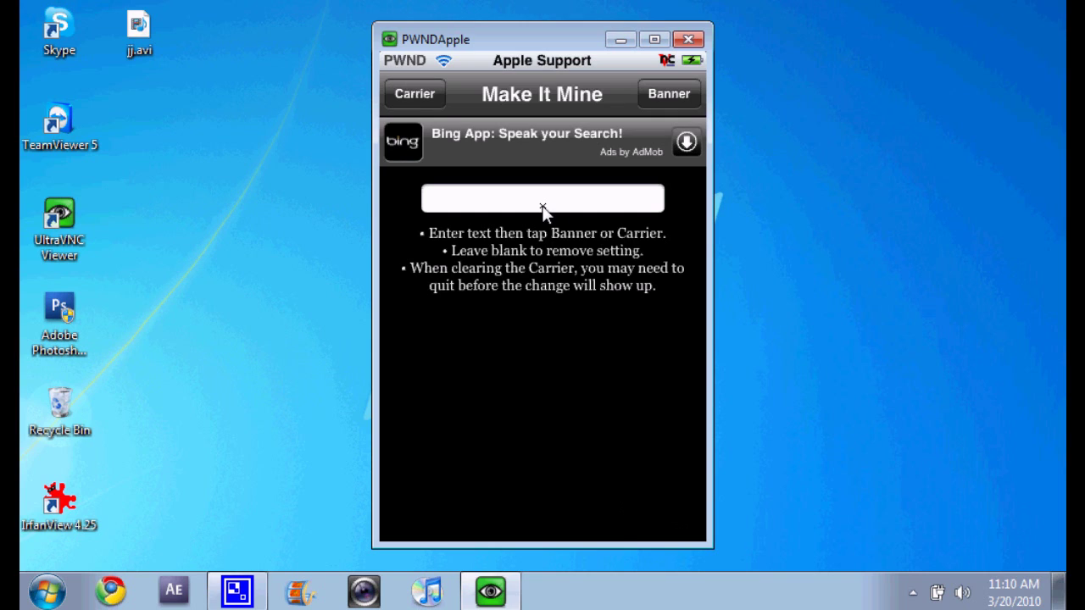
{"action": "left_click", "coordinate": [476, 205]}
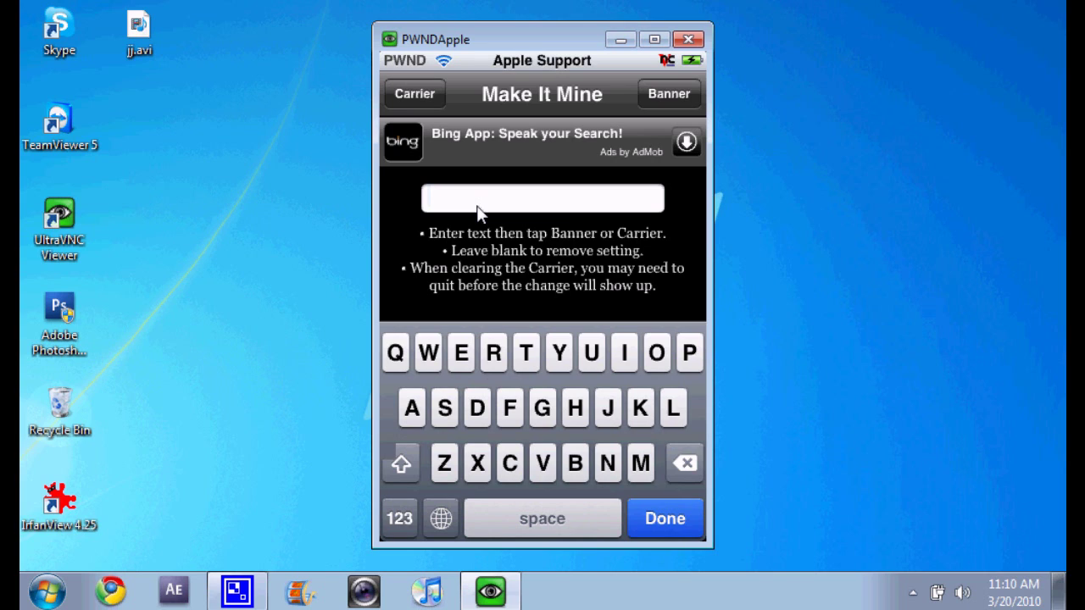
{"action": "type", "text": "Yuoe"}
{"action": "key", "text": "BackSpace"}
{"action": "type", "text": "r"}
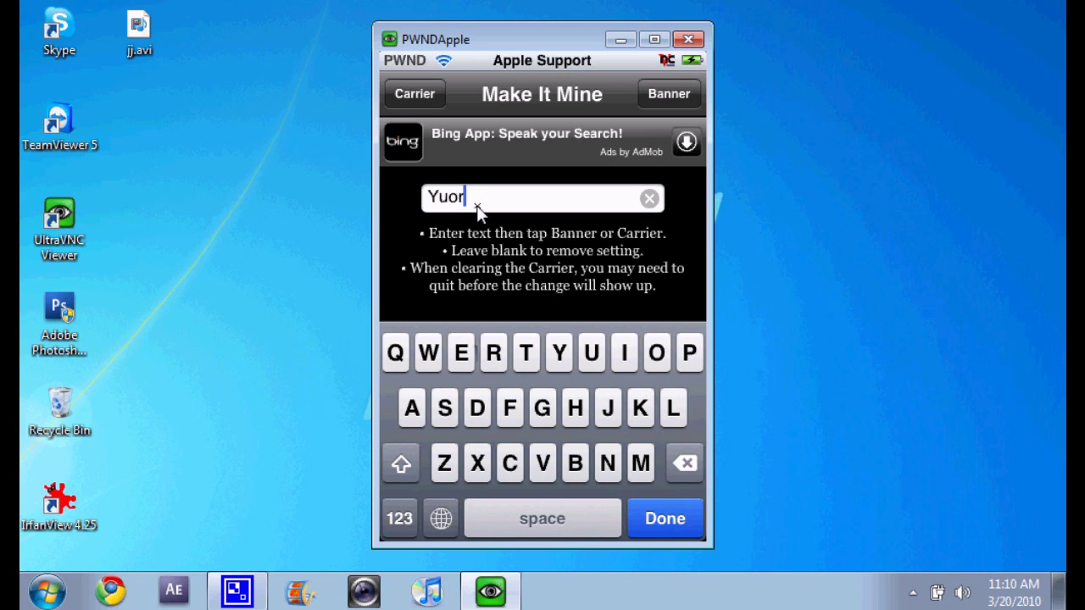
{"action": "key", "text": "BackSpace"}
{"action": "key", "text": "BackSpace"}
{"action": "key", "text": "BackSpace"}
{"action": "type", "text": "our ipod"}
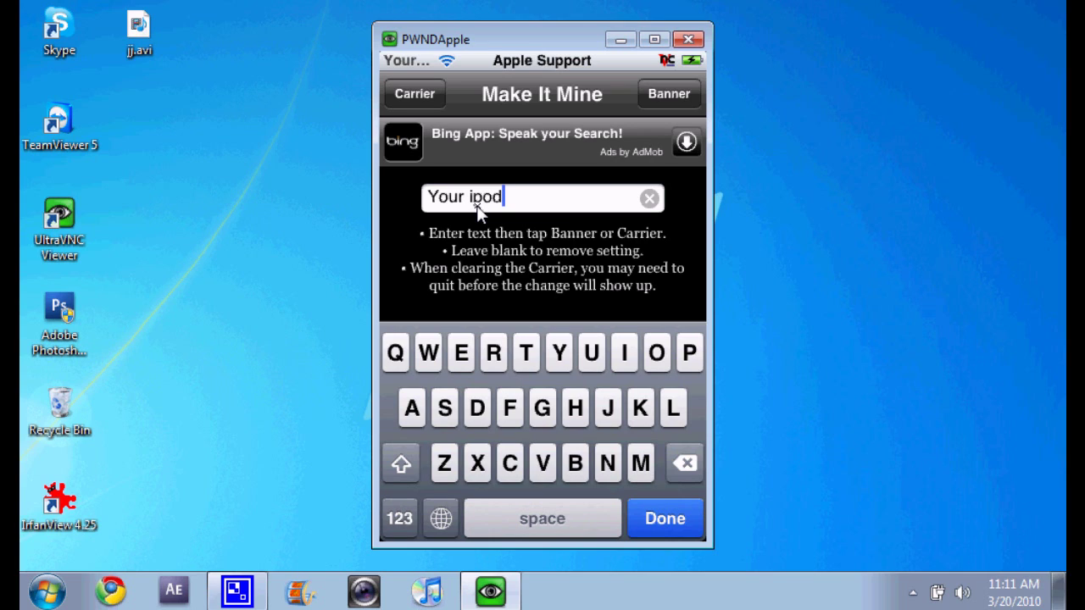
Replace the text with "Ipod" and apply it as the carrier name.
{"action": "left_click", "coordinate": [476, 205]}
{"action": "key", "text": "BackSpace"}
{"action": "key", "text": "BackSpace"}
{"action": "key", "text": "BackSpace"}
{"action": "key", "text": "BackSpace"}
{"action": "key", "text": "BackSpace"}
{"action": "key", "text": "BackSpace"}
{"action": "key", "text": "BackSpace"}
{"action": "key", "text": "BackSpace"}
{"action": "key", "text": "BackSpace"}
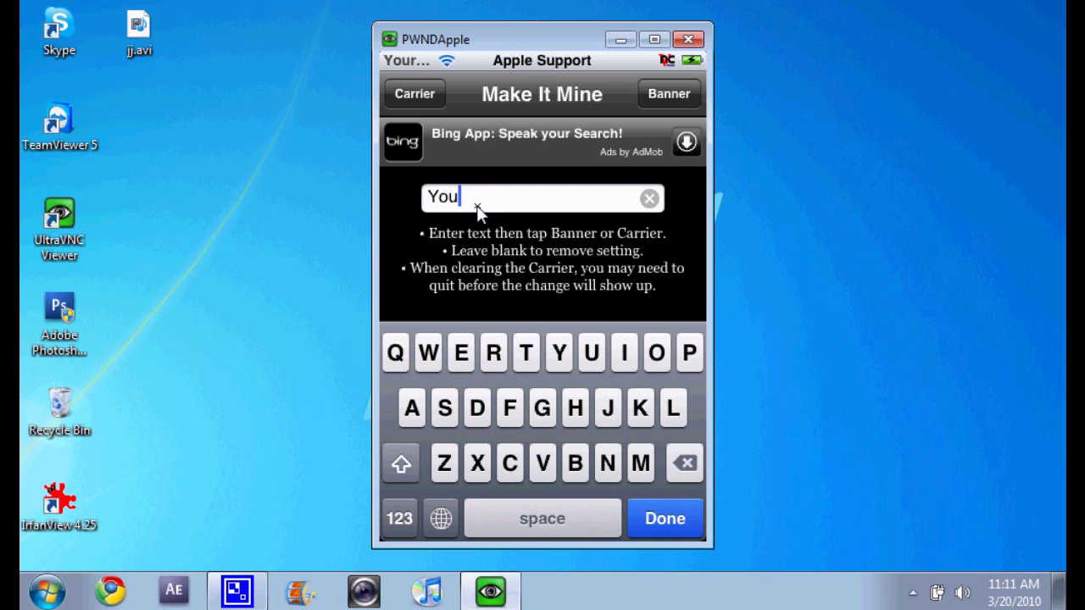
{"action": "type", "text": "Ipod"}
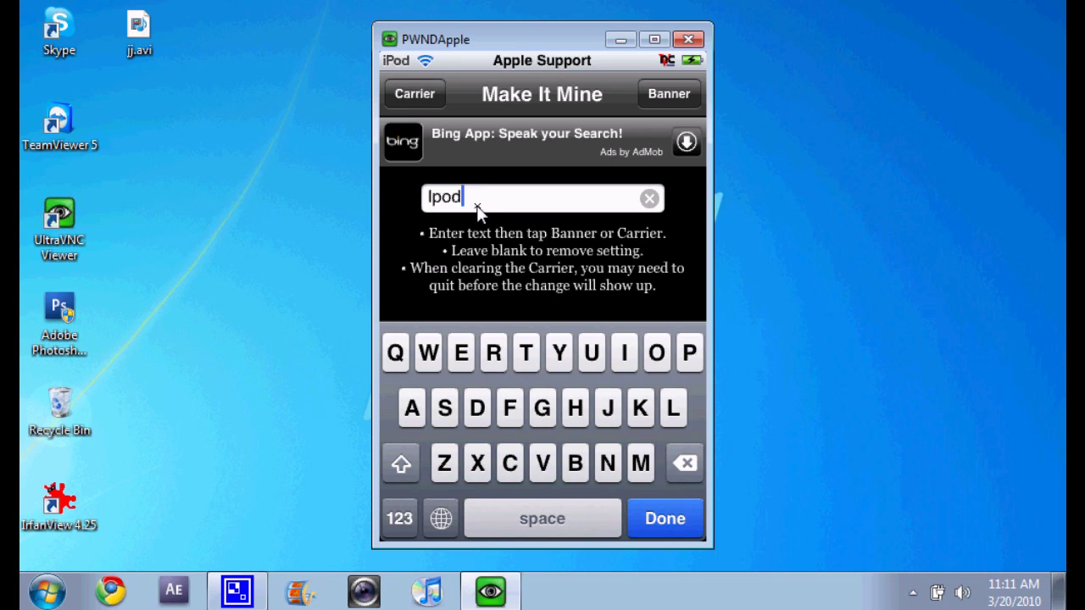
Change the carrier name to "At&t".
{"action": "key", "text": "BackSpace"}
{"action": "key", "text": "BackSpace"}
{"action": "key", "text": "BackSpace"}
{"action": "key", "text": "BackSpace"}
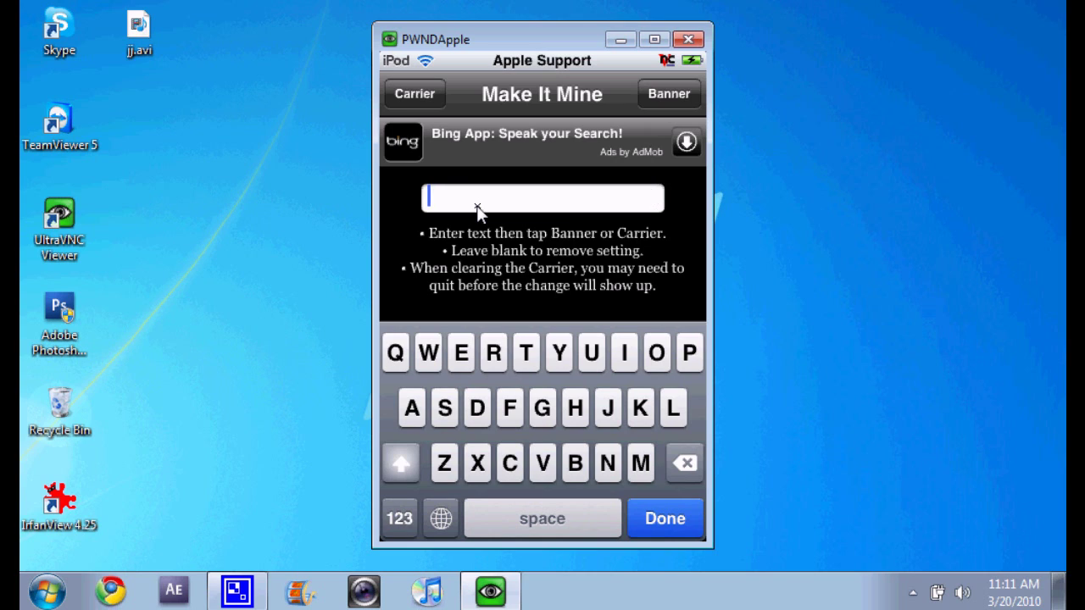
{"action": "type", "text": "At"}
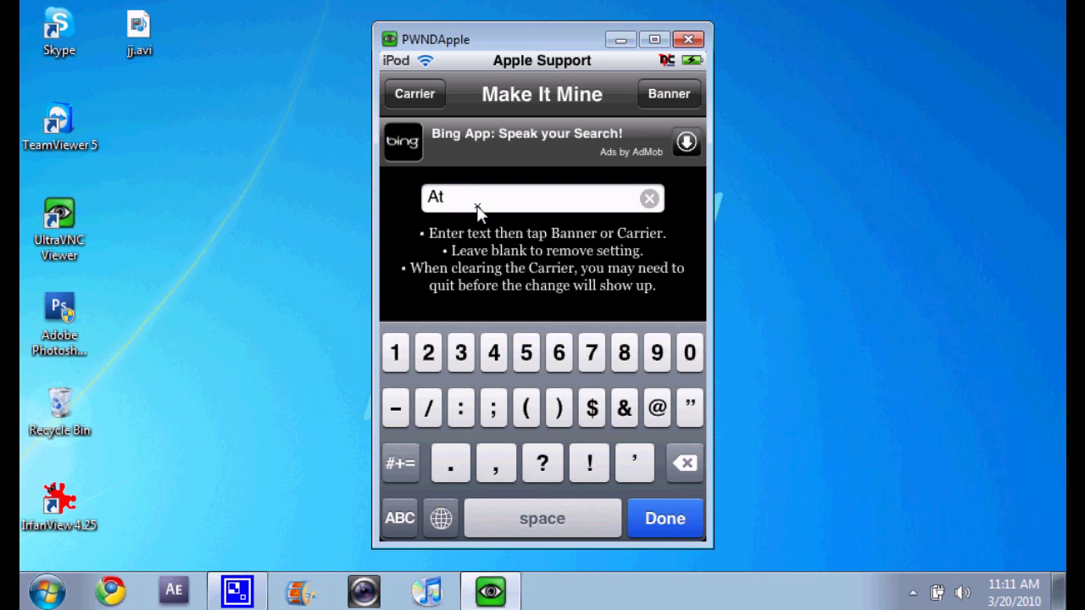
{"action": "type", "text": "&t"}
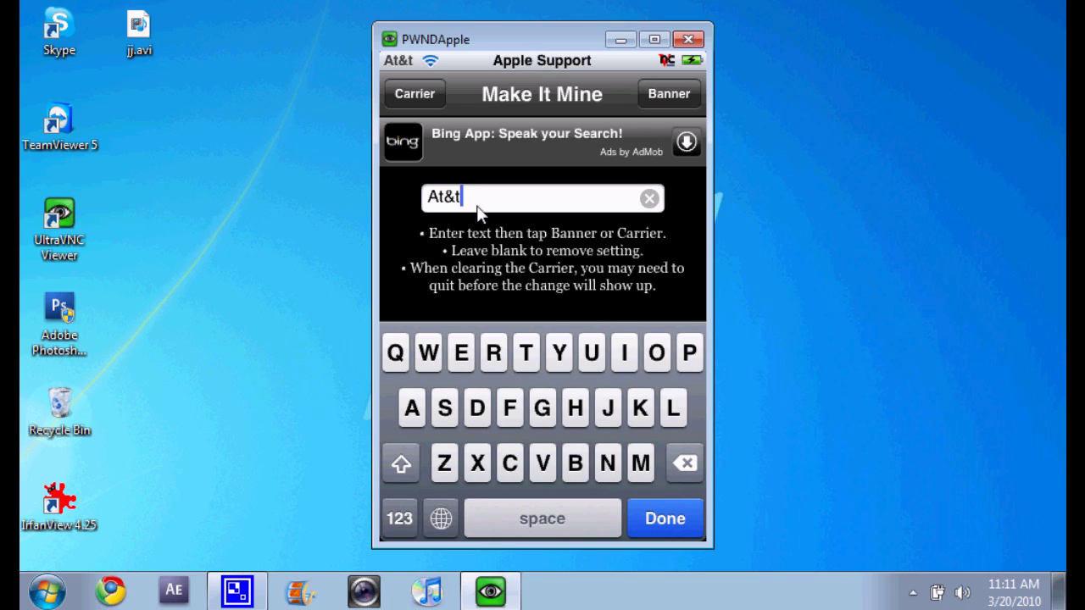
Clear the text field and apply the blank text to remove the status bar banner.
{"action": "key", "text": "BackSpace"}
{"action": "key", "text": "BackSpace"}
{"action": "key", "text": "BackSpace"}
{"action": "key", "text": "BackSpace"}
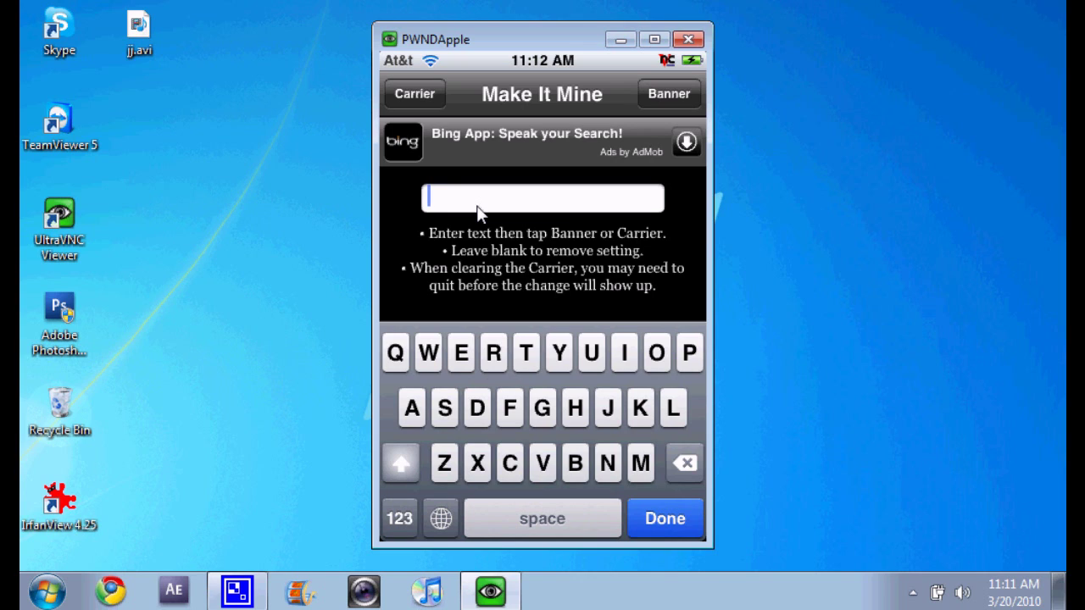
Set the status bar banner to "Apple Support".
{"action": "type", "text": "Apple Su"}
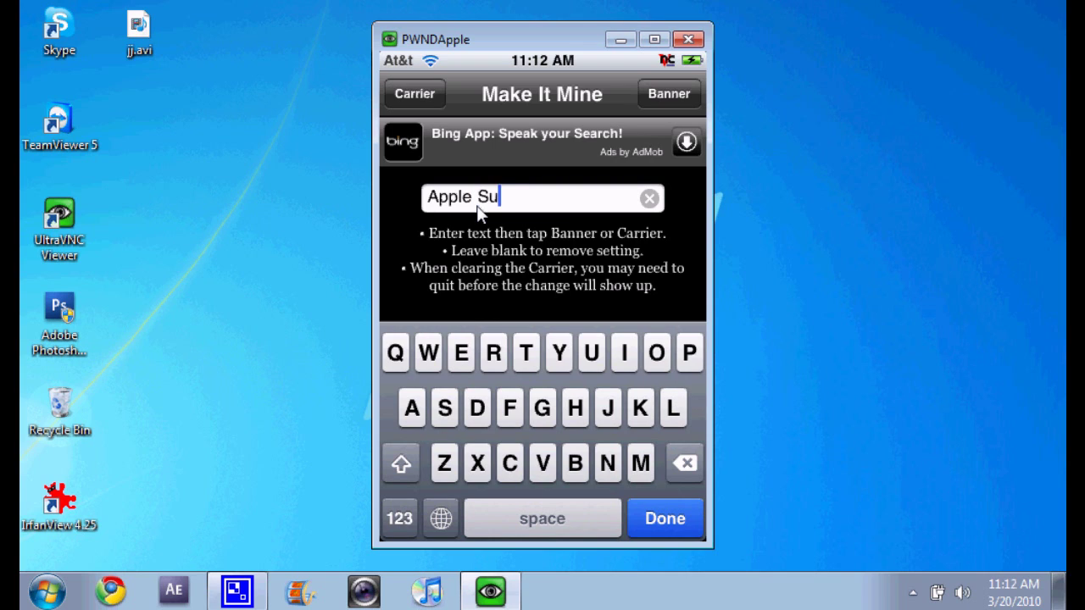
{"action": "type", "text": "pport"}
{"action": "left_click", "coordinate": [669, 94]}
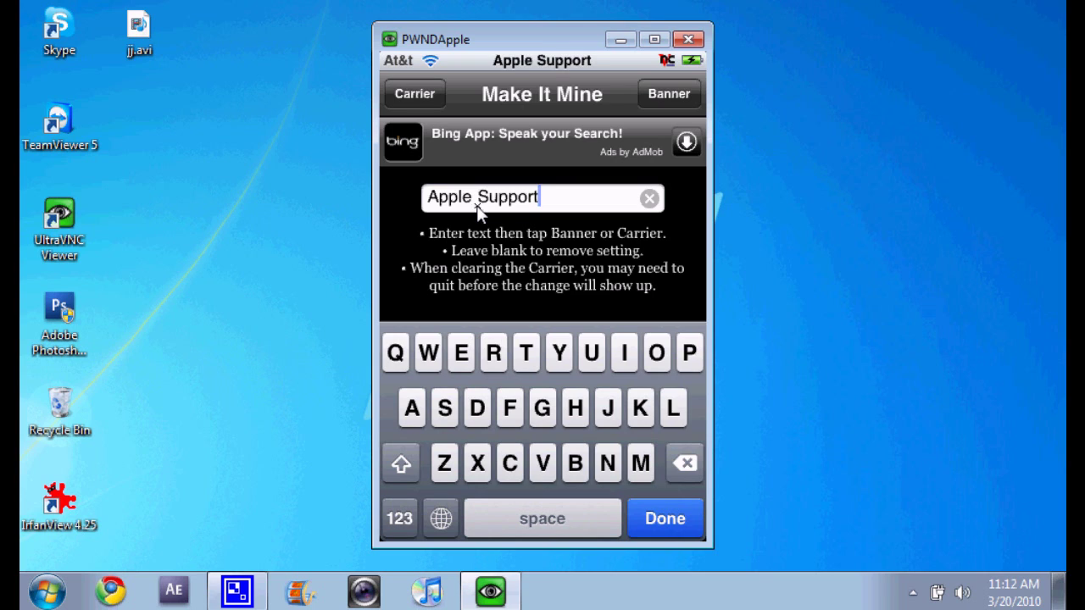
Replace the text in the field with "PWND" for the carrier name.
{"action": "left_click", "coordinate": [476, 205]}
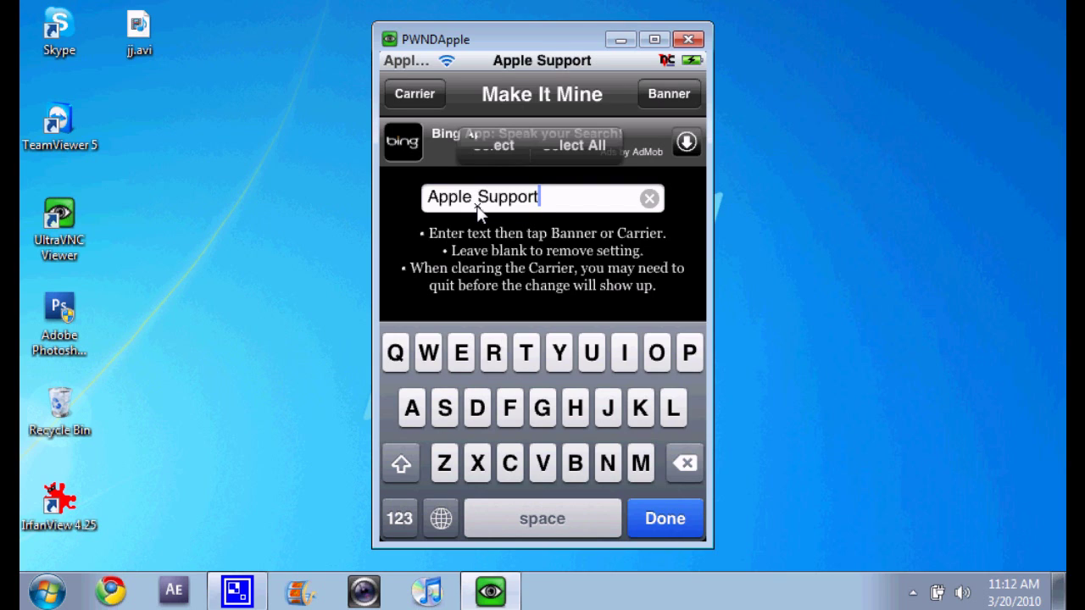
{"action": "key", "text": "BackSpace"}
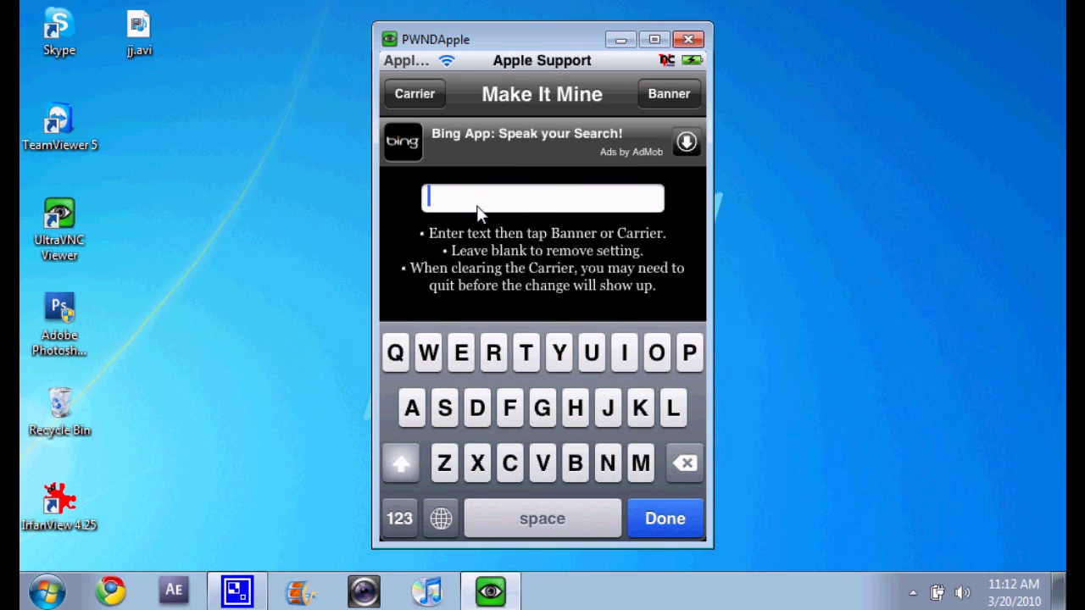
{"action": "type", "text": "PW"}
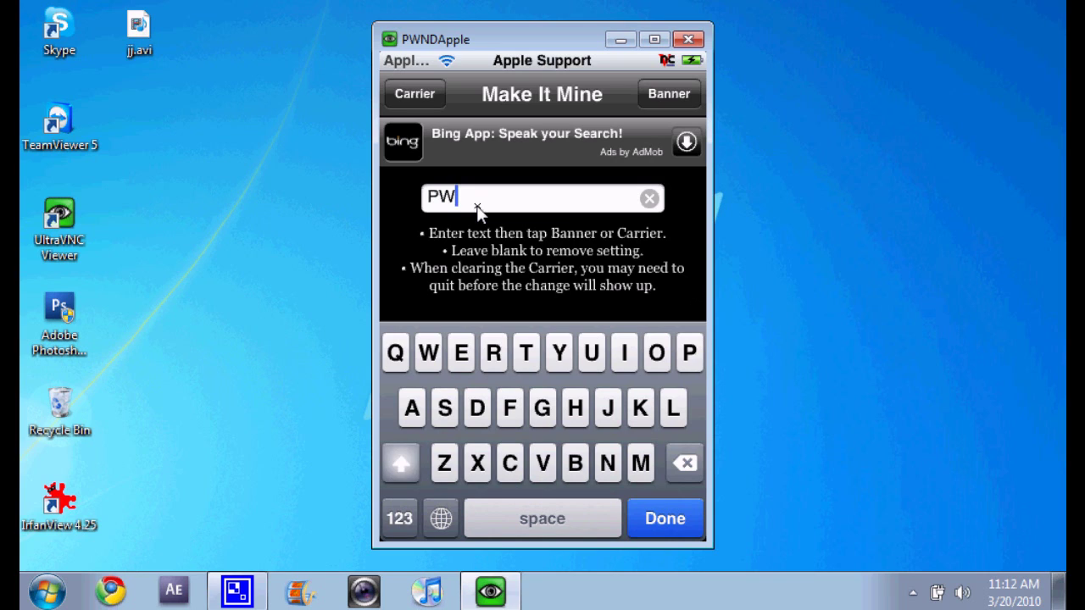
{"action": "type", "text": "ND"}
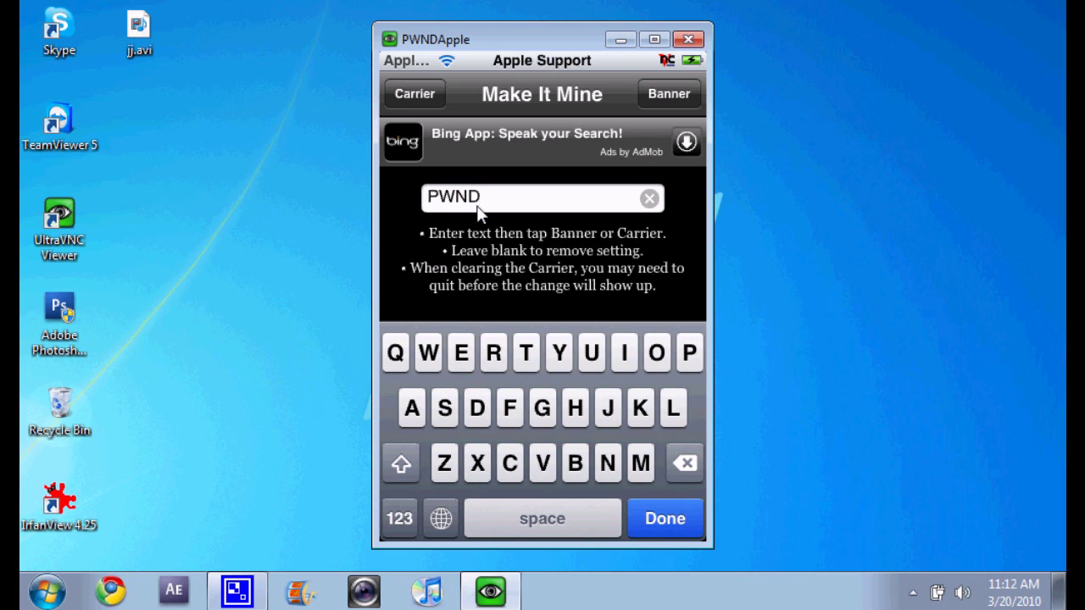